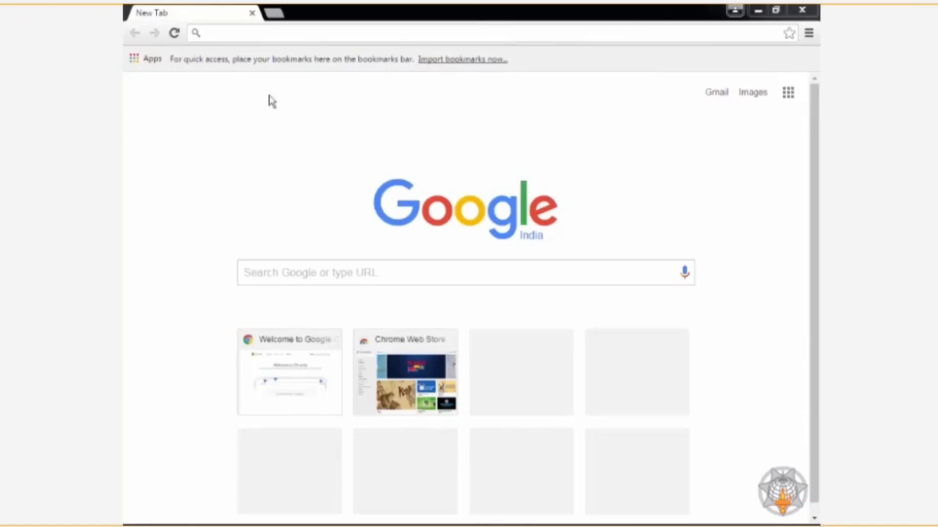
Step: Search Google for 'digital locker', open the official DigiLocker site and reach its sign-in page
left_click(220, 30)
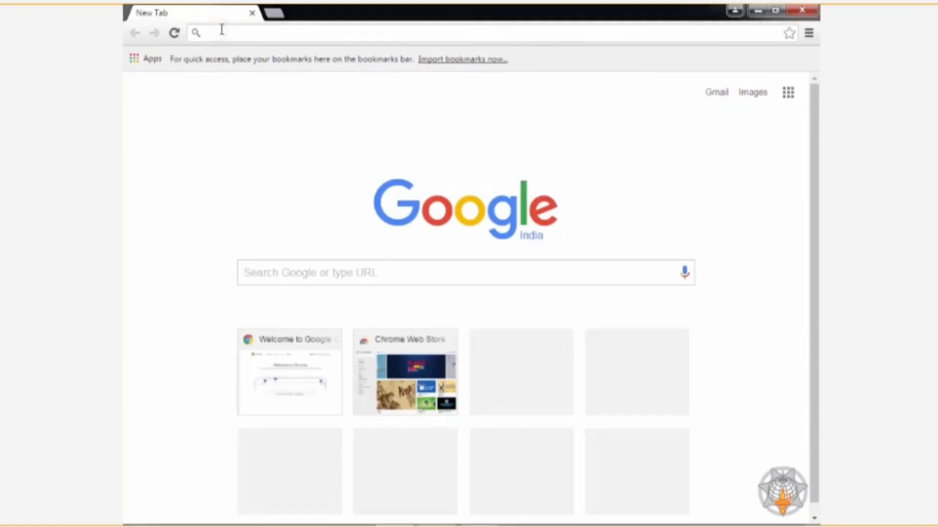
type("digital lo")
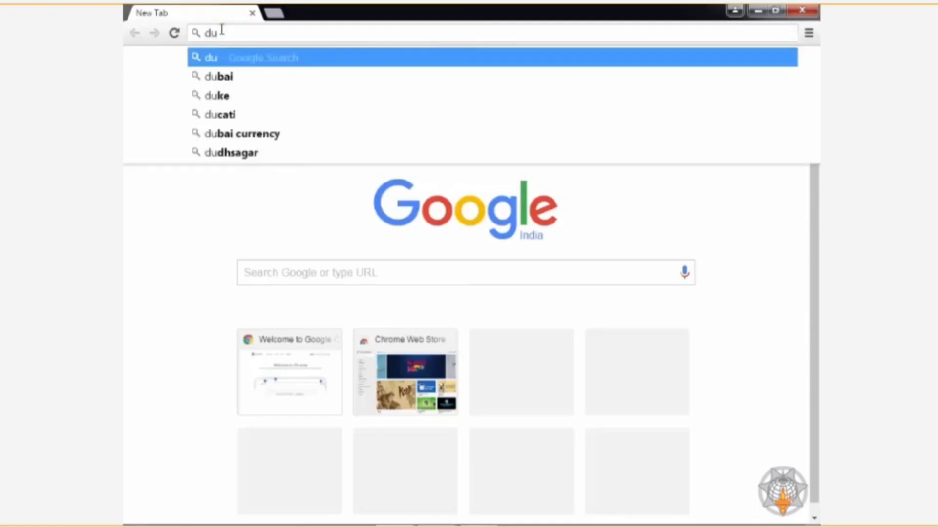
type("cker")
key("Return")
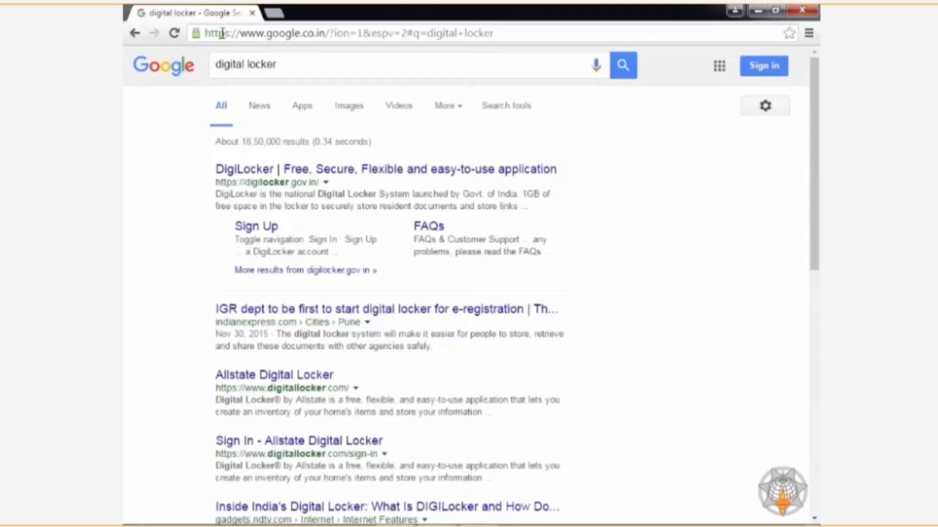
left_click(272, 171)
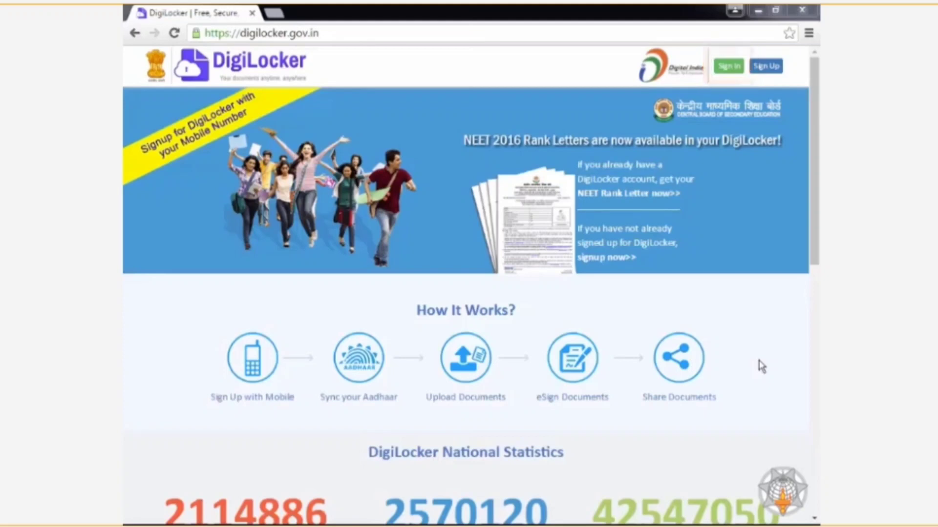
left_click(736, 74)
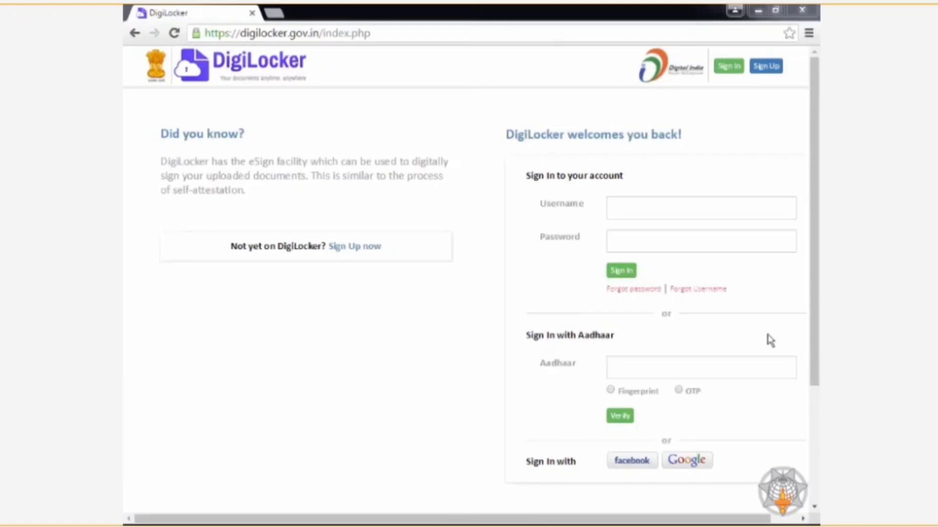
Step: Begin DigiLocker sign-up by entering the mobile number, then request the OTP
left_click(765, 69)
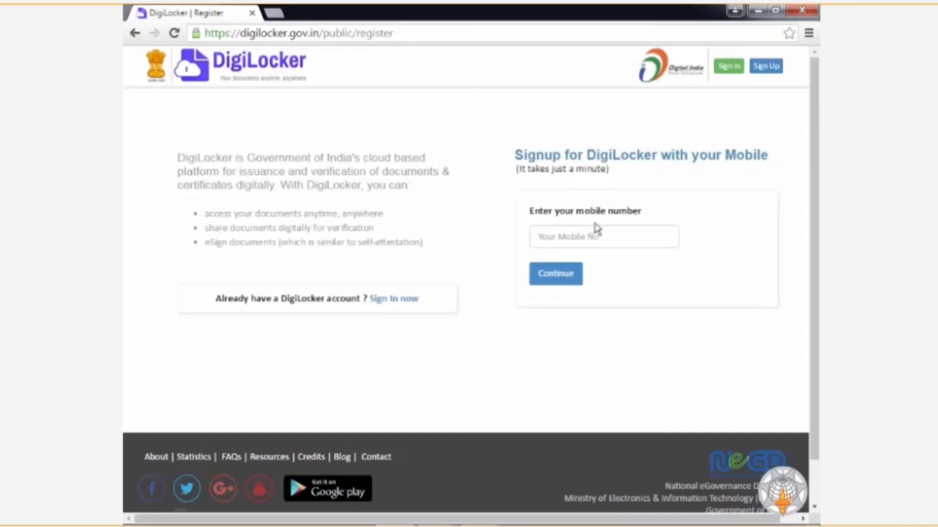
left_click(584, 235)
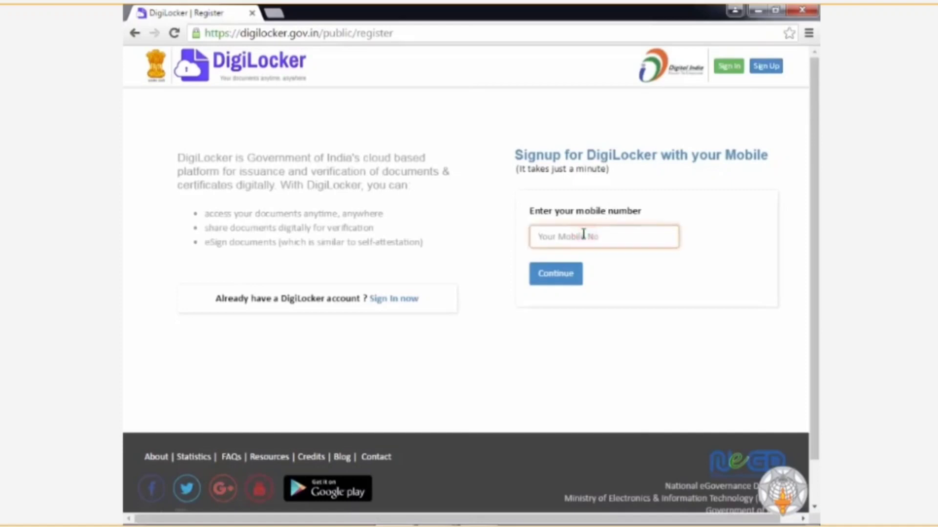
left_click(557, 273)
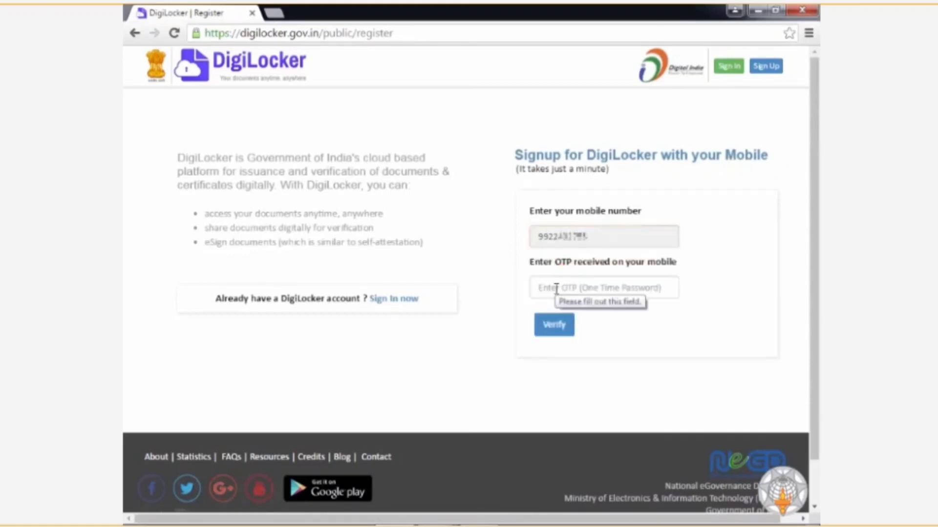
left_click(585, 286)
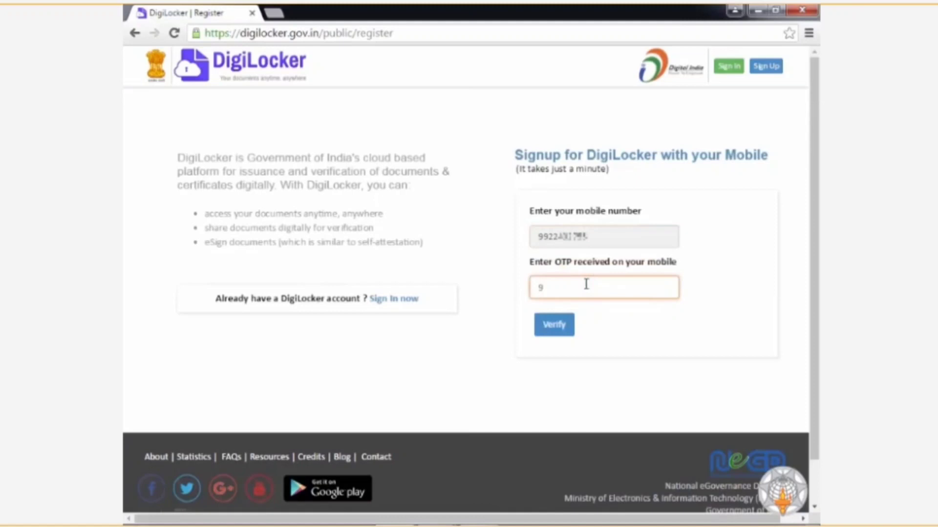
Step: Enter and verify the received OTP, then choose a username and password and submit signup
left_click(559, 327)
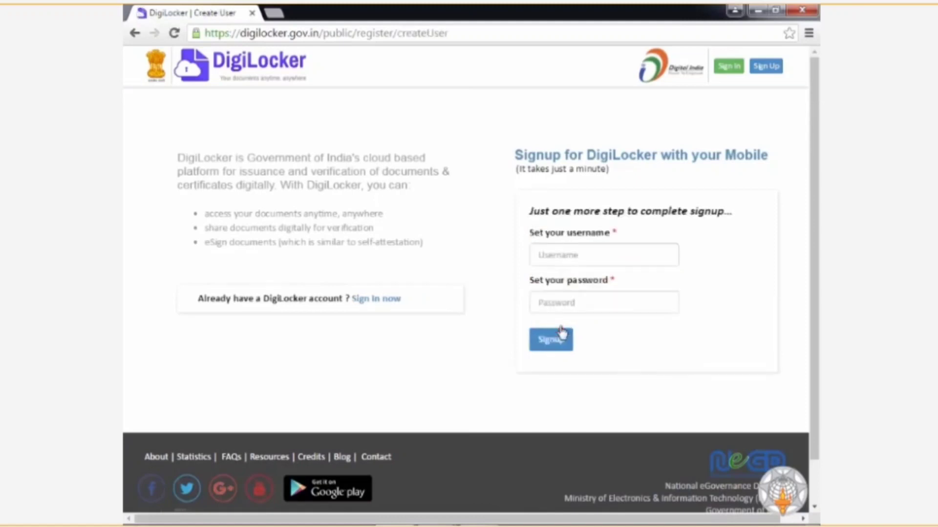
left_click(577, 253)
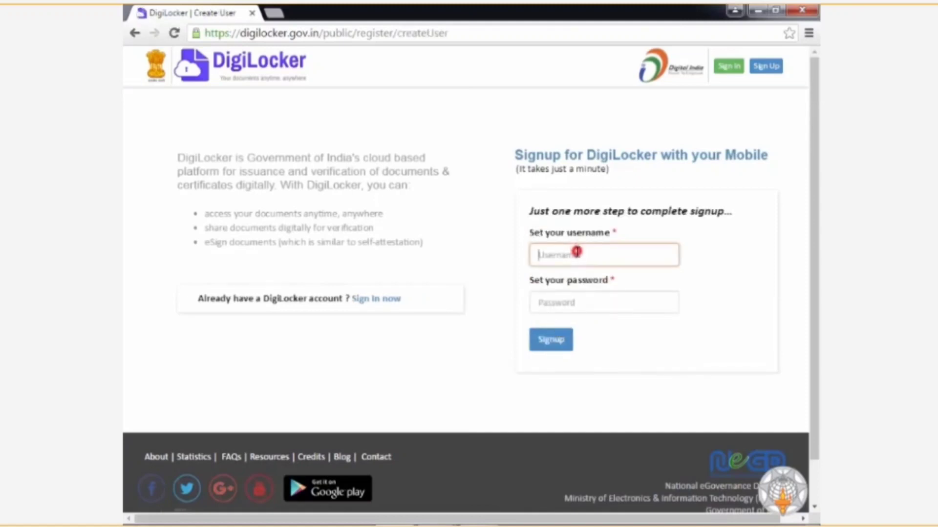
type("b")
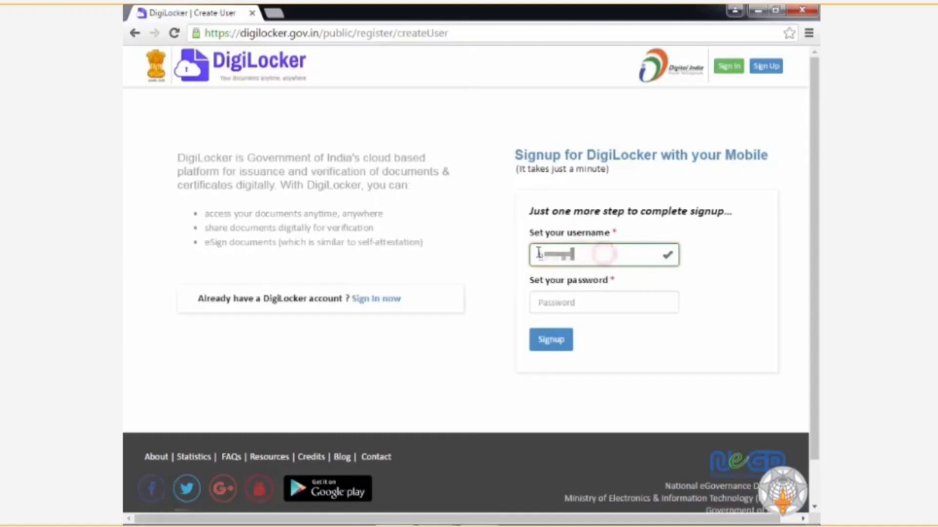
left_click(561, 308)
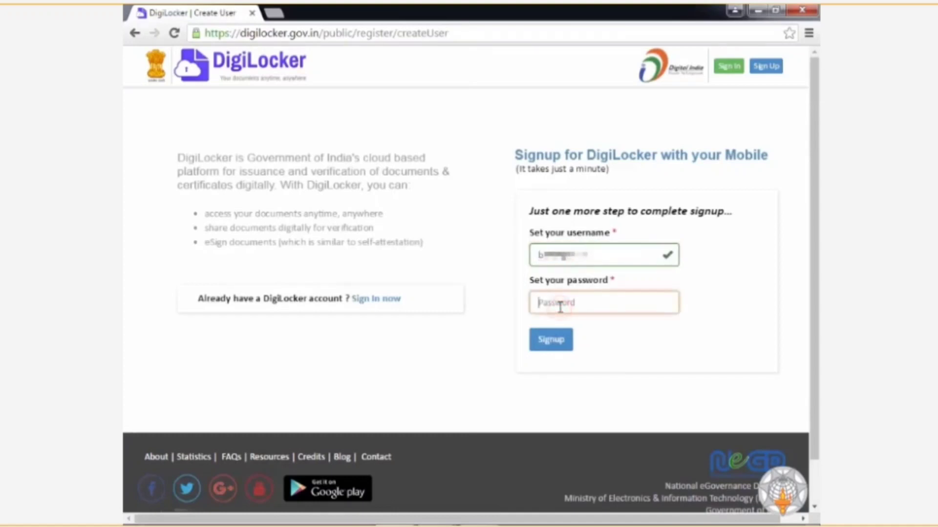
type("•••••••••")
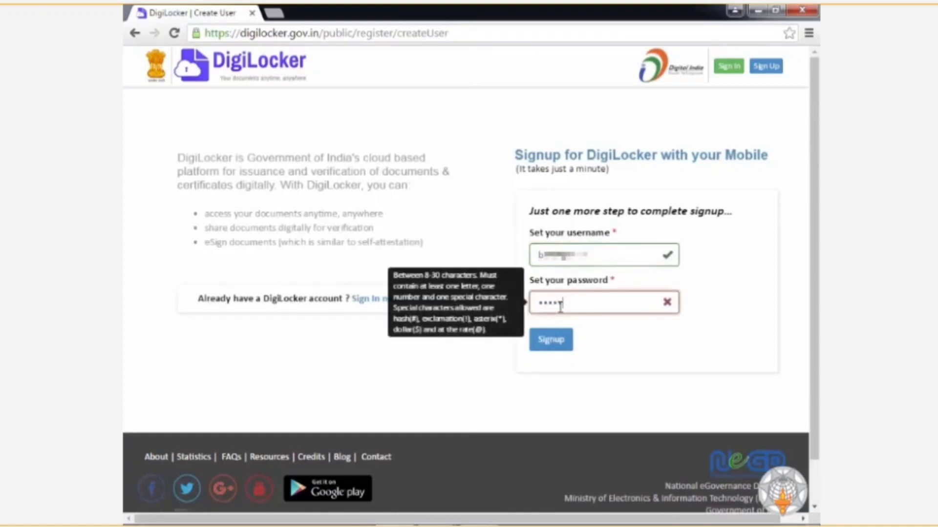
type("••")
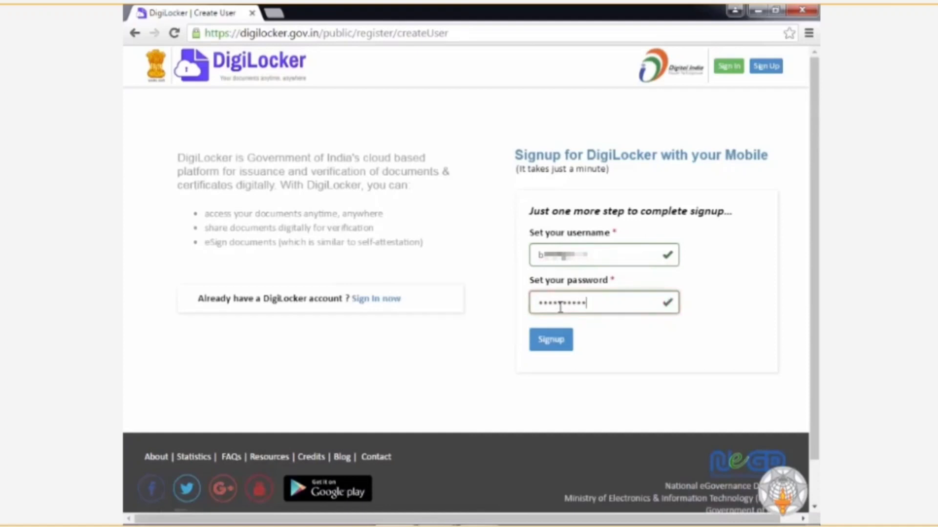
left_click(546, 351)
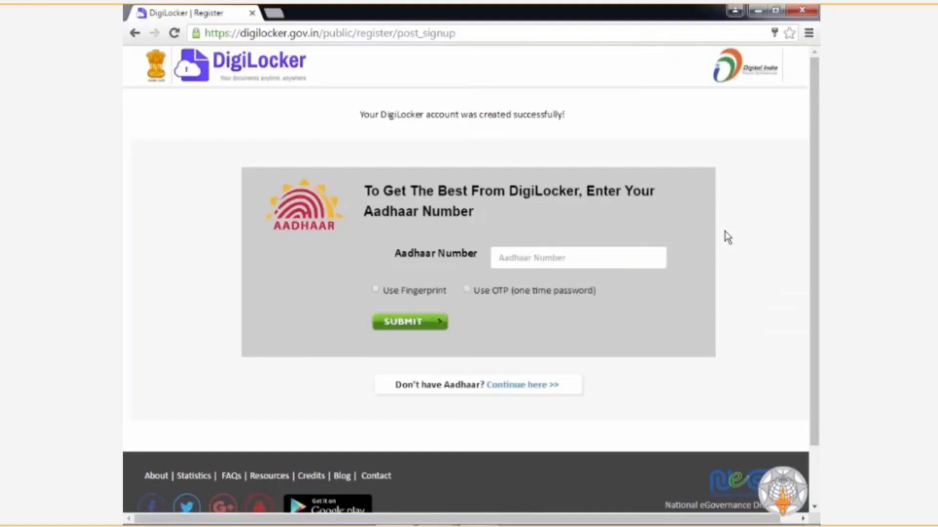
Step: Enter the Aadhaar number, then bypass Aadhaar linking via 'Continue here >>' to reach the dashboard
left_click(579, 258)
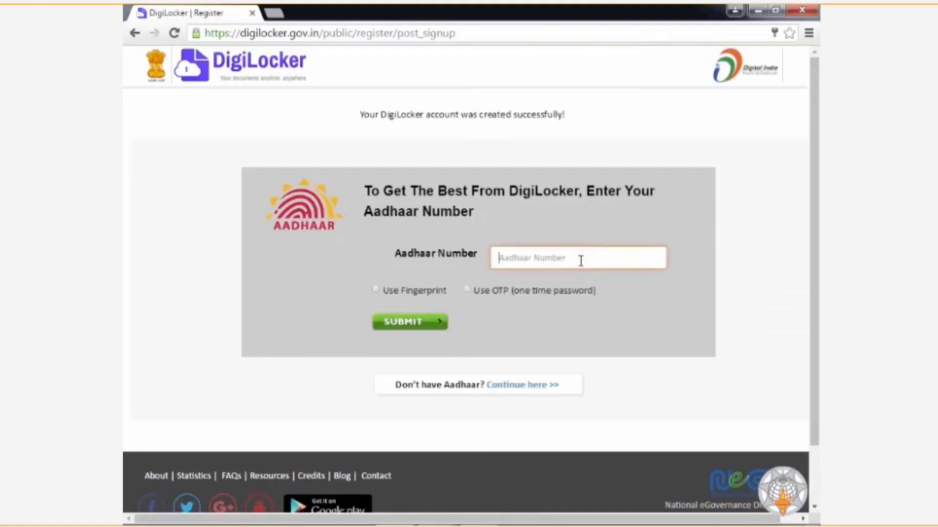
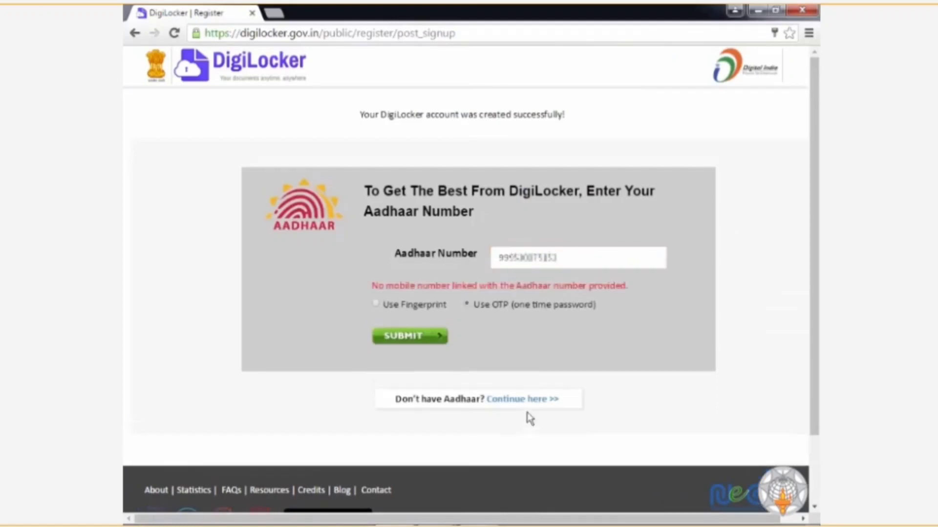
left_click(525, 398)
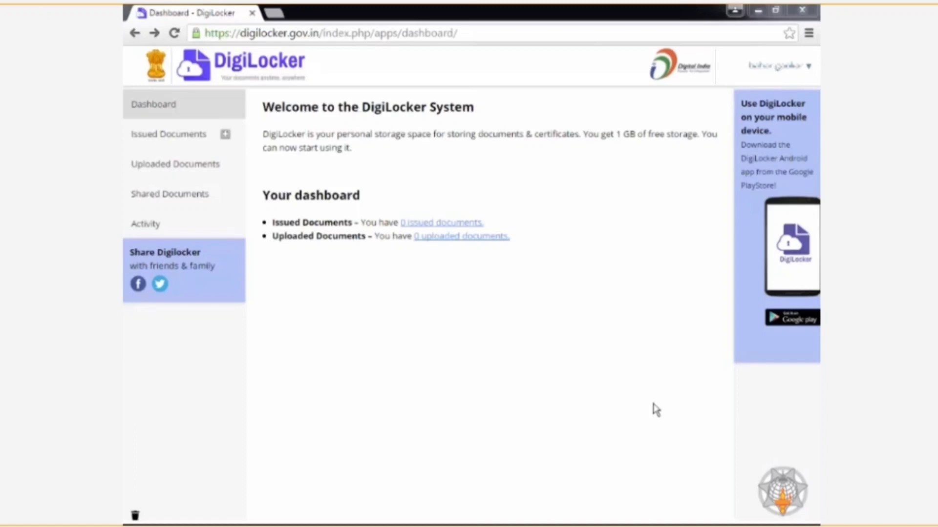
Step: Return to the DigiLocker home page, scroll it, and open the Sign In page
left_click(134, 33)
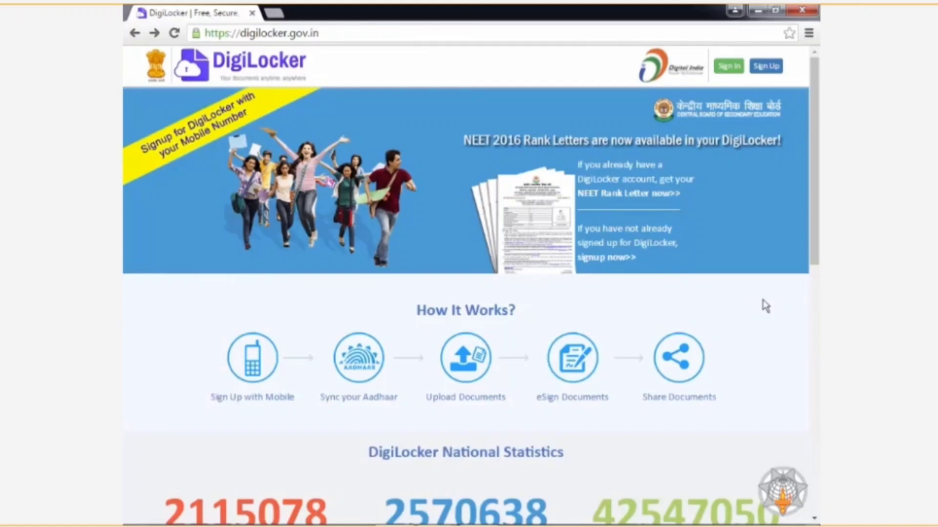
left_click_drag(813, 244, 816, 362)
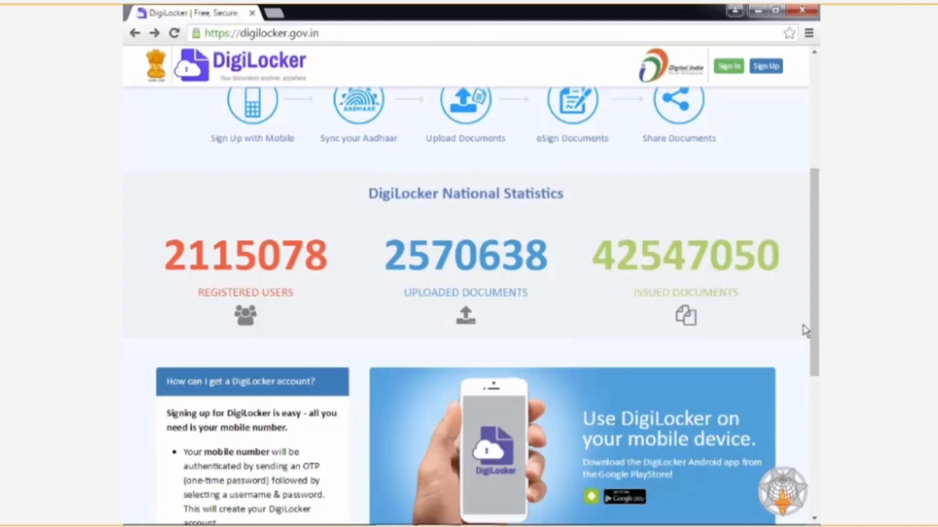
left_click(728, 68)
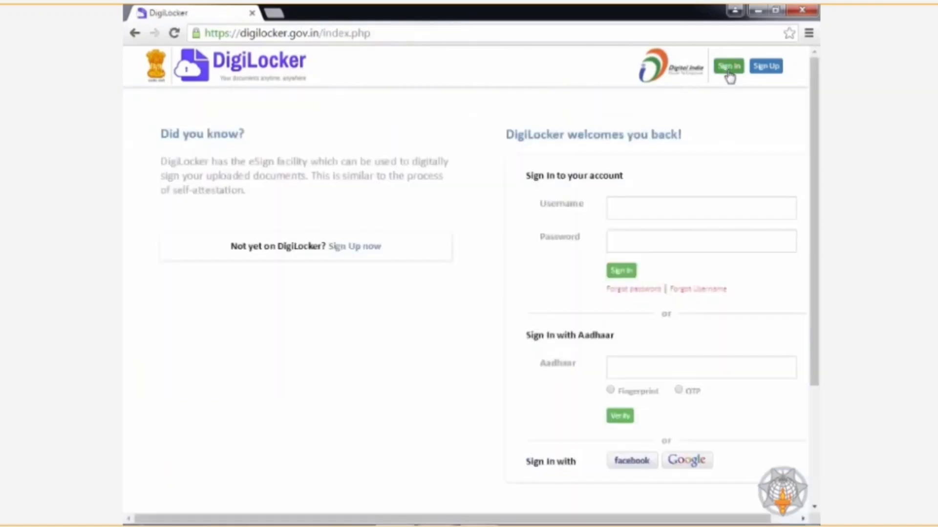
Step: Log in with the account's username and password to reopen the dashboard
left_click(685, 206)
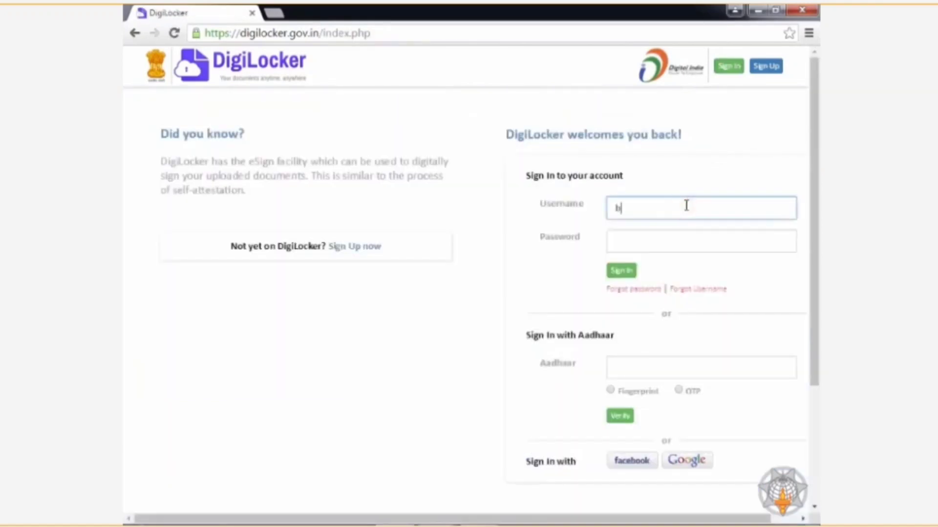
key("Tab")
type("************")
key("Return")
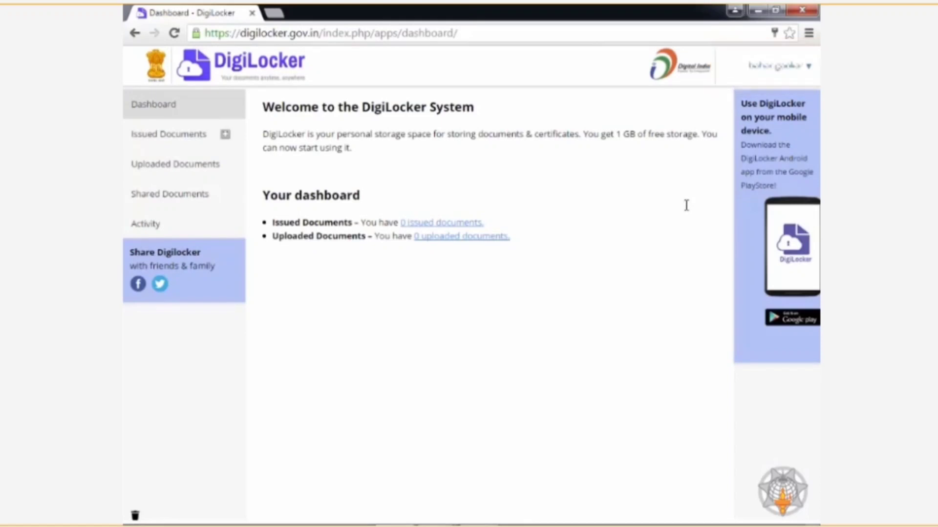
Step: View the Profile from the user-name menu, then open Account Settings from the same menu
left_click(809, 68)
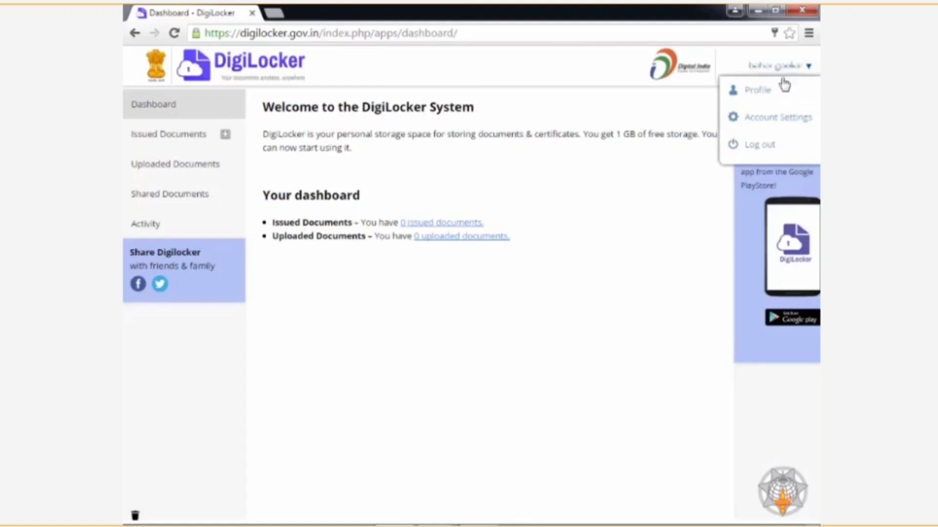
left_click(763, 93)
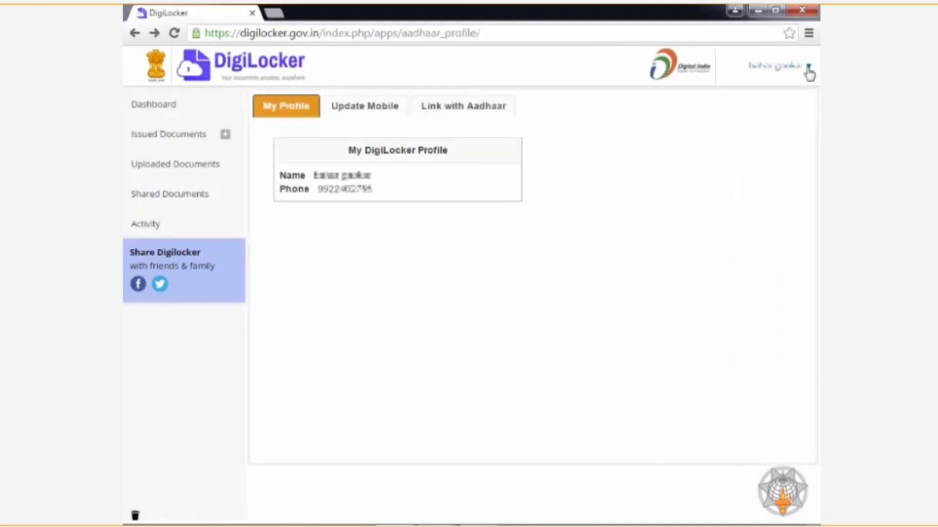
left_click(806, 70)
left_click(793, 118)
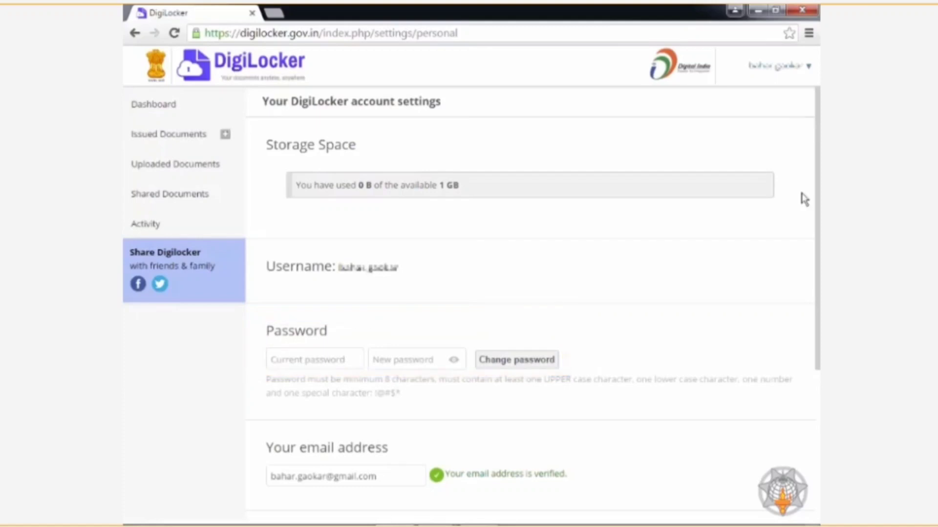
Step: Scroll through the account settings and leave the display language set to English
left_click_drag(817, 214, 819, 405)
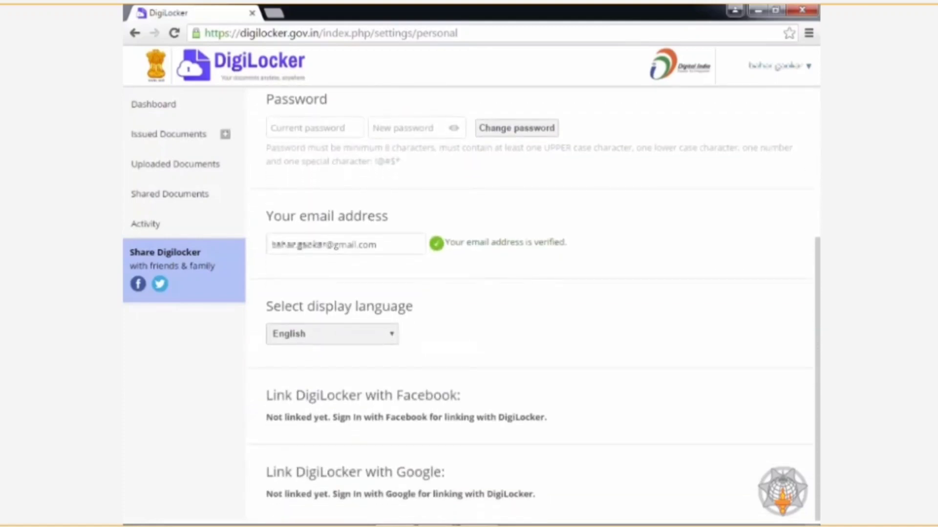
left_click(392, 335)
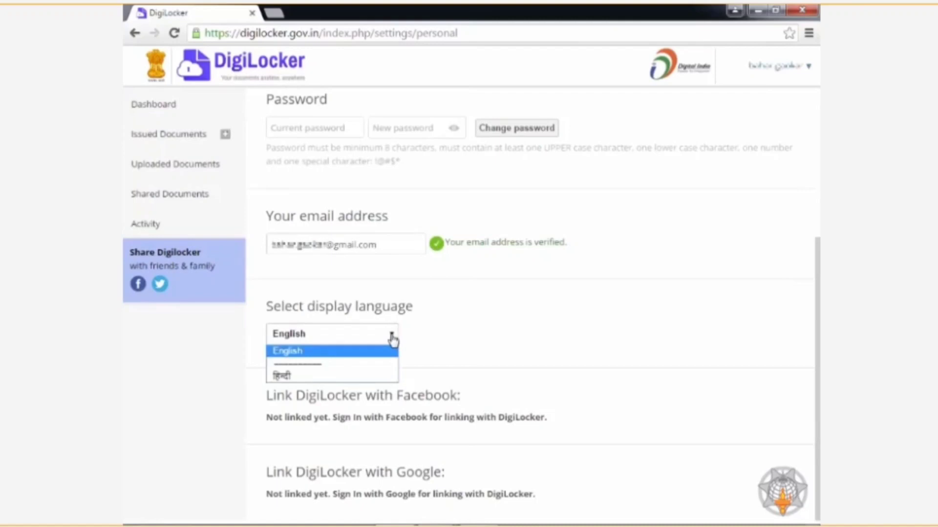
left_click(392, 339)
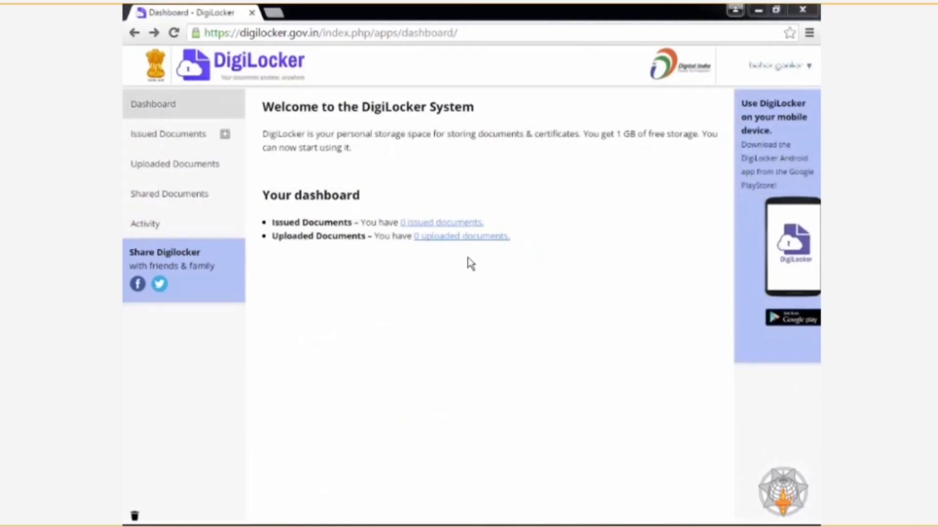
Step: Open the uploaded documents list and upload Adhar Card.pdf from D:\Document
left_click(458, 235)
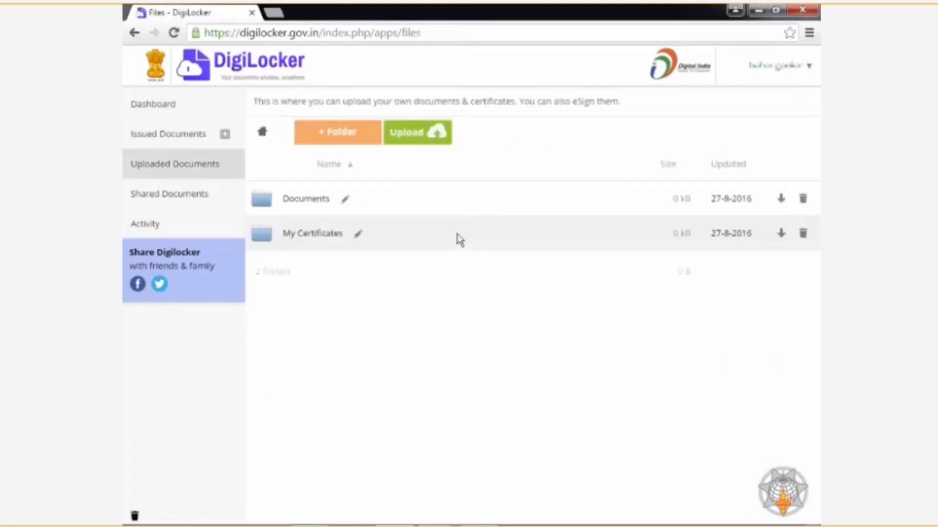
left_click(413, 133)
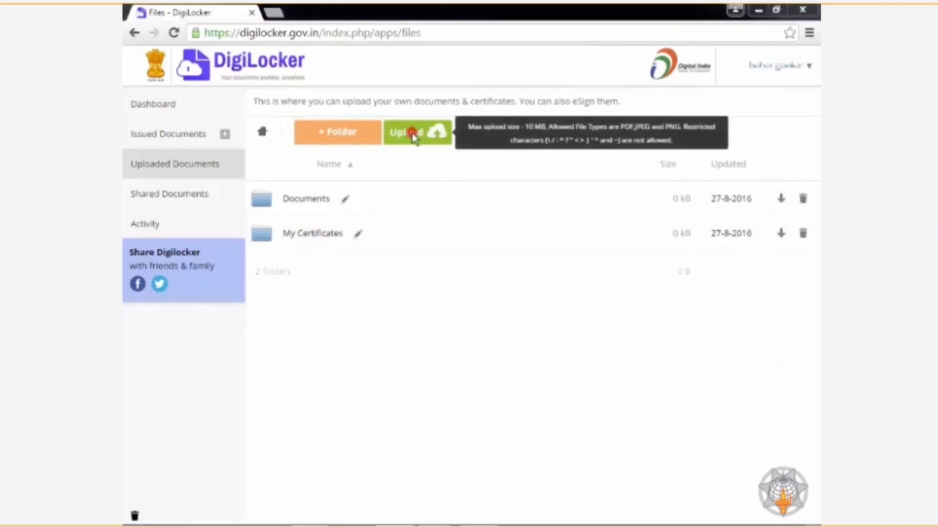
left_click(180, 204)
double_click(285, 212)
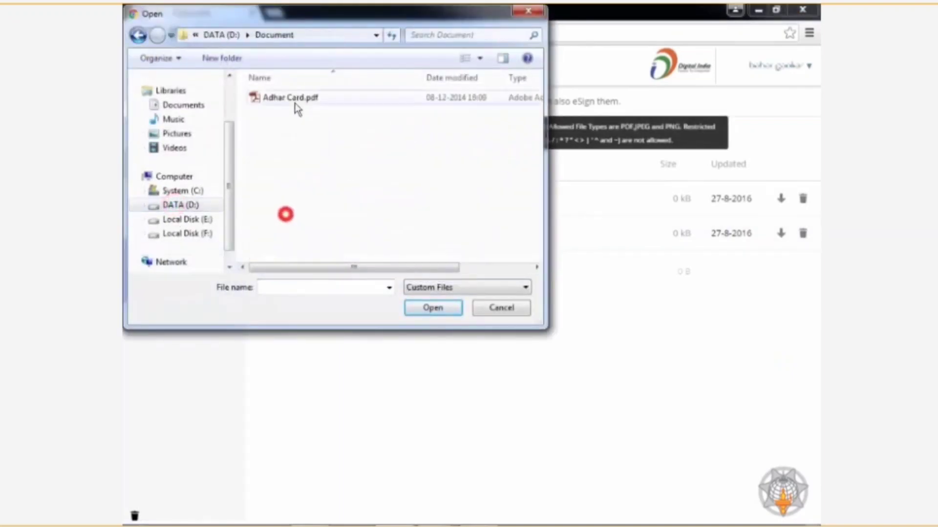
left_click(295, 100)
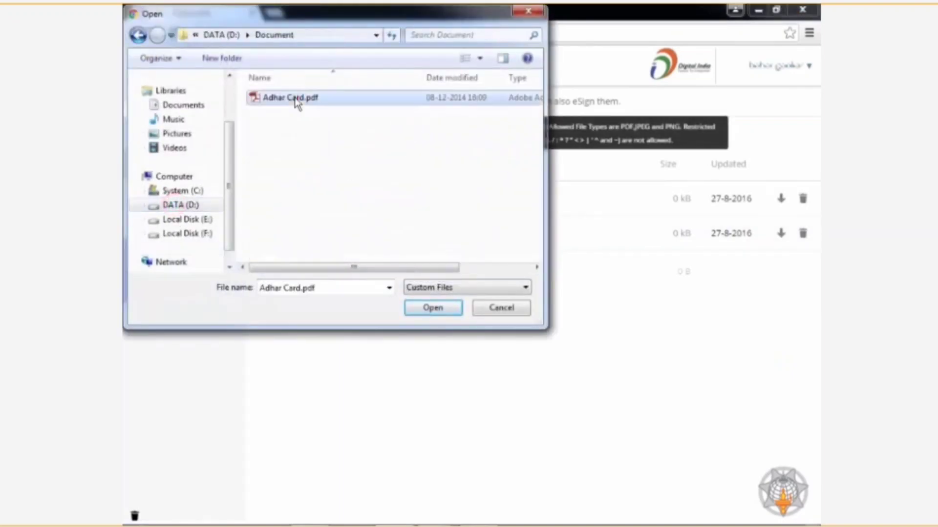
left_click(439, 311)
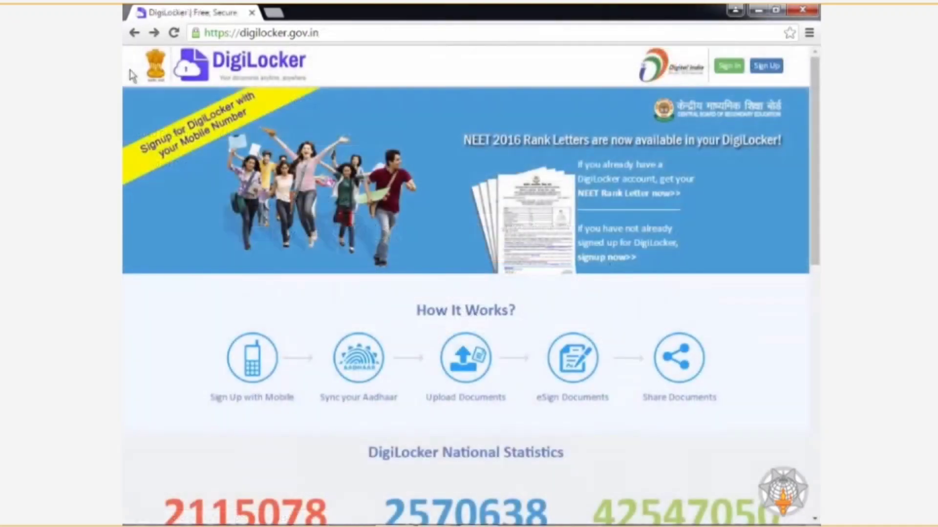
Step: Open and scroll the About DigiLocker page from the footer, then open the footer's Statistics page
left_click_drag(813, 233, 813, 473)
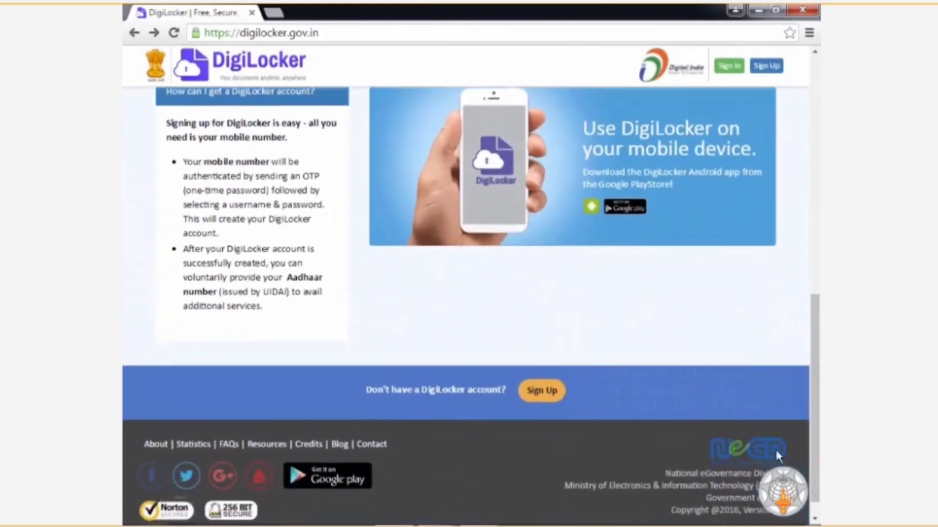
left_click(155, 445)
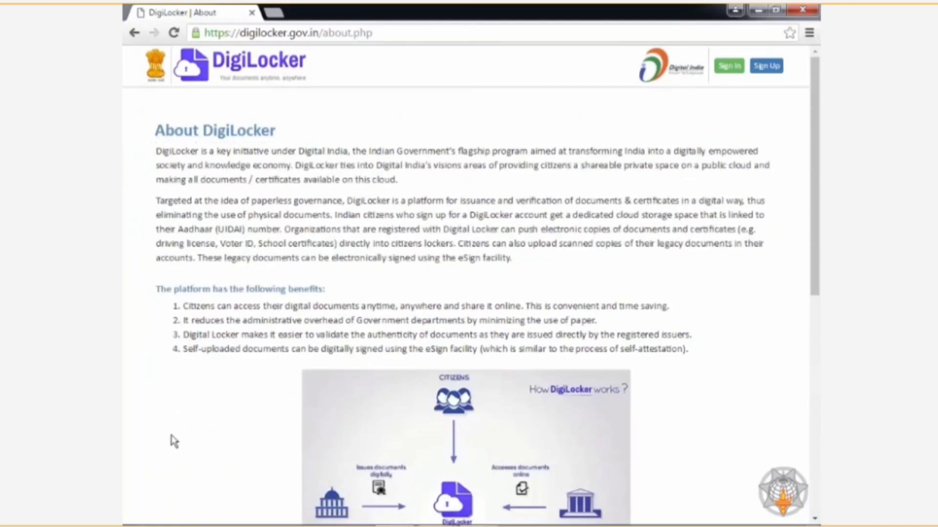
left_click_drag(815, 289, 819, 481)
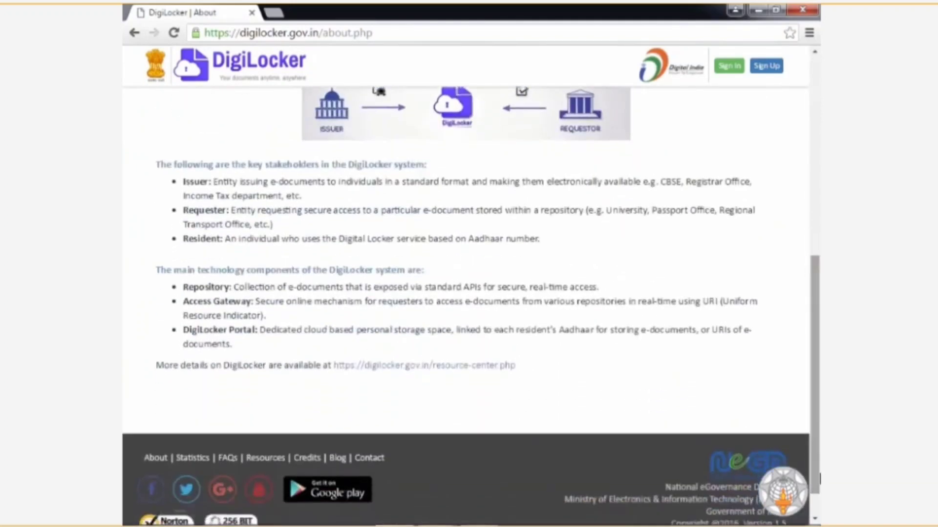
left_click(197, 458)
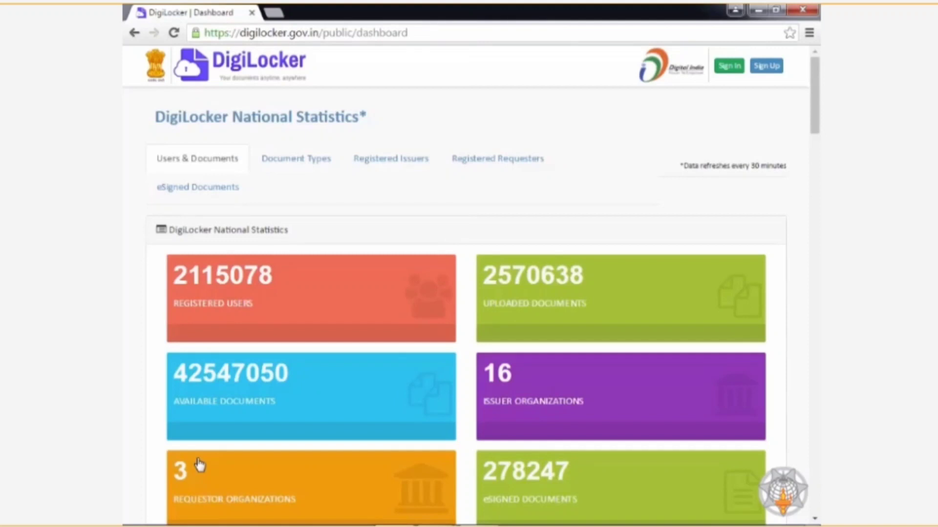
Step: Scroll past the national statistics charts to the footer and go to the FAQs & Customer Support page
left_click_drag(814, 97, 807, 501)
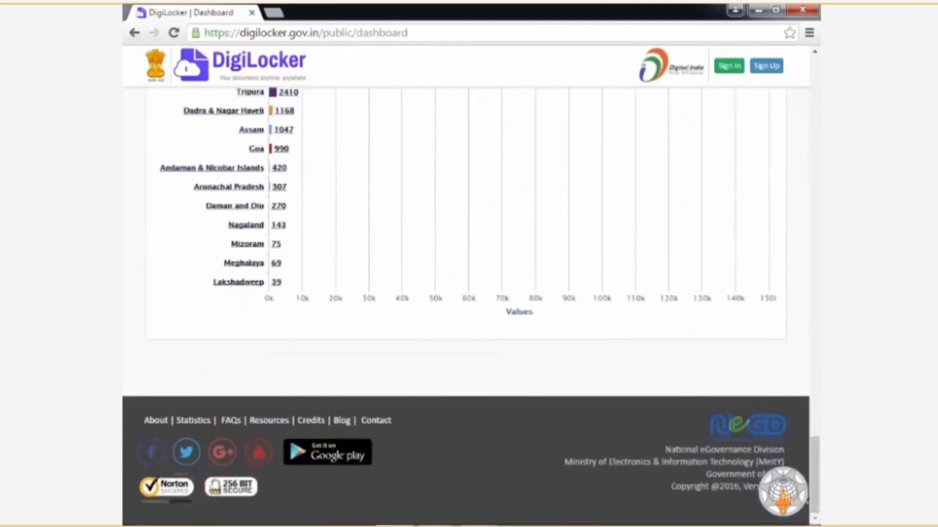
left_click(231, 422)
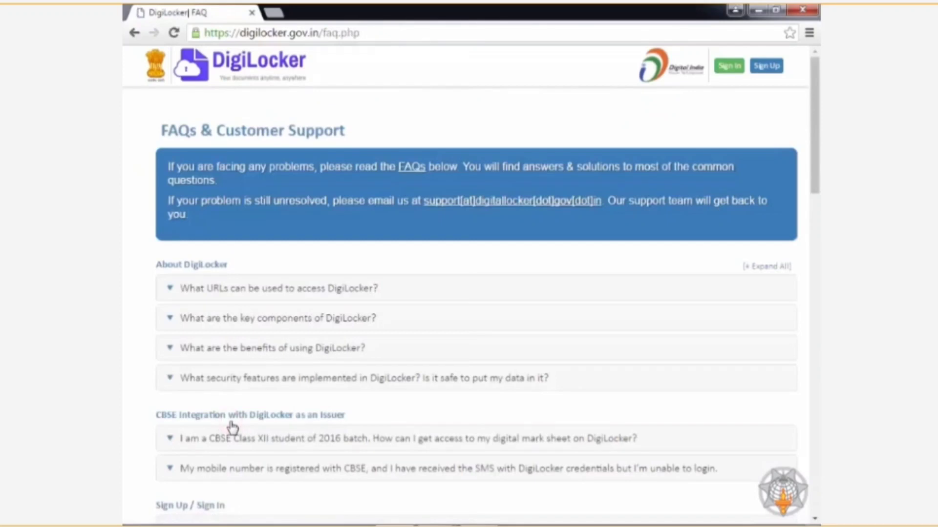